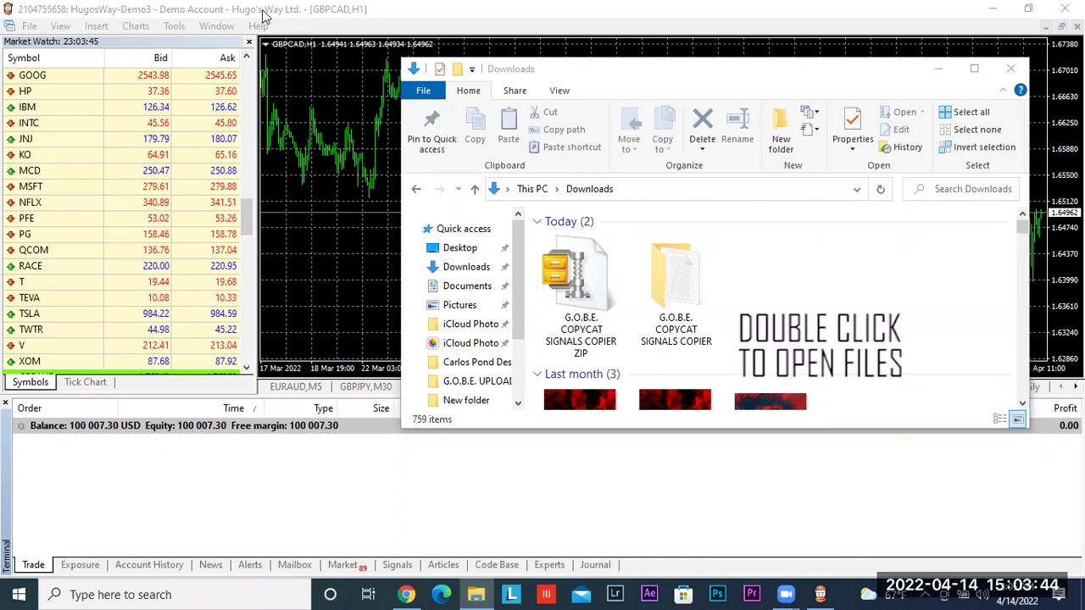
Open the G.O.B.E. COPYCAT SIGNALS COPIER folder and go into its MQL4 folder
{"action": "double_click", "coordinate": [667, 279]}
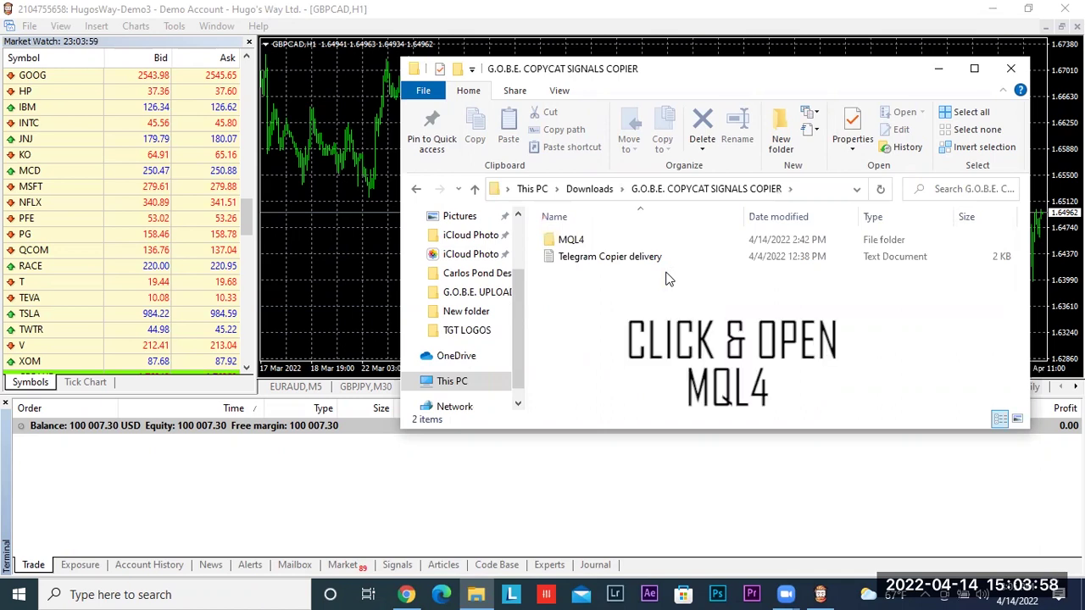
{"action": "left_click", "coordinate": [598, 245]}
{"action": "double_click", "coordinate": [597, 243]}
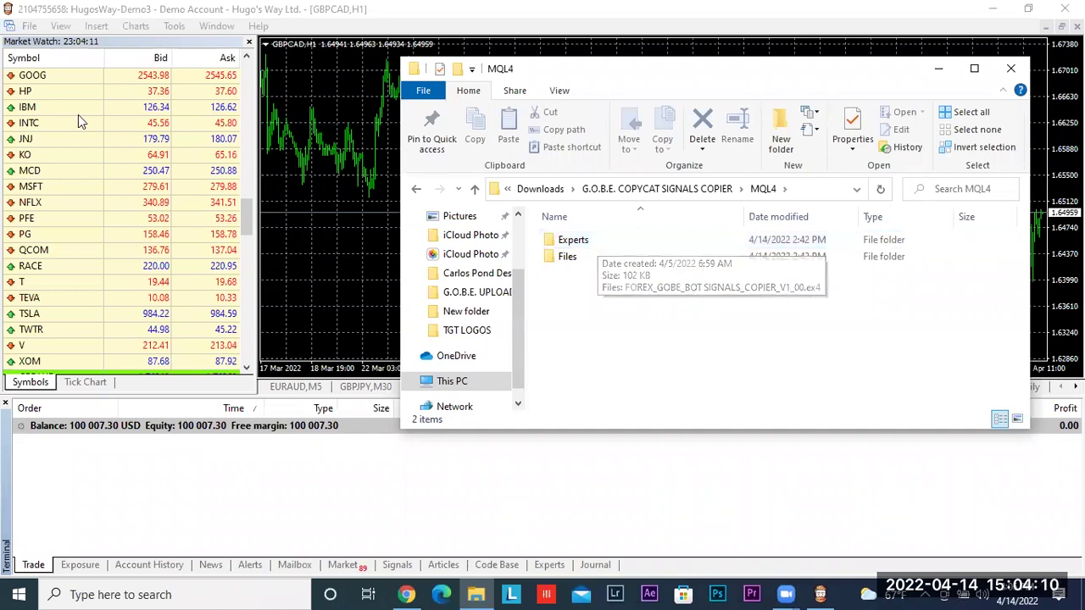
Open MetaTrader's data folder via File > Open Data Folder, place it left, and enter its MQL4
{"action": "left_click", "coordinate": [29, 27]}
{"action": "left_click", "coordinate": [29, 26]}
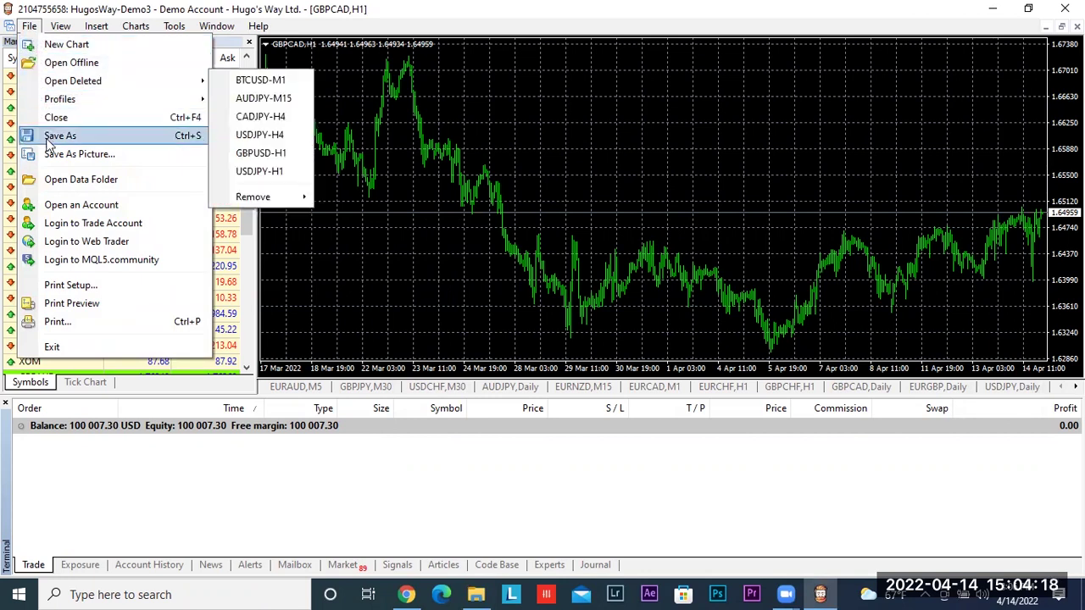
{"action": "left_click", "coordinate": [54, 181]}
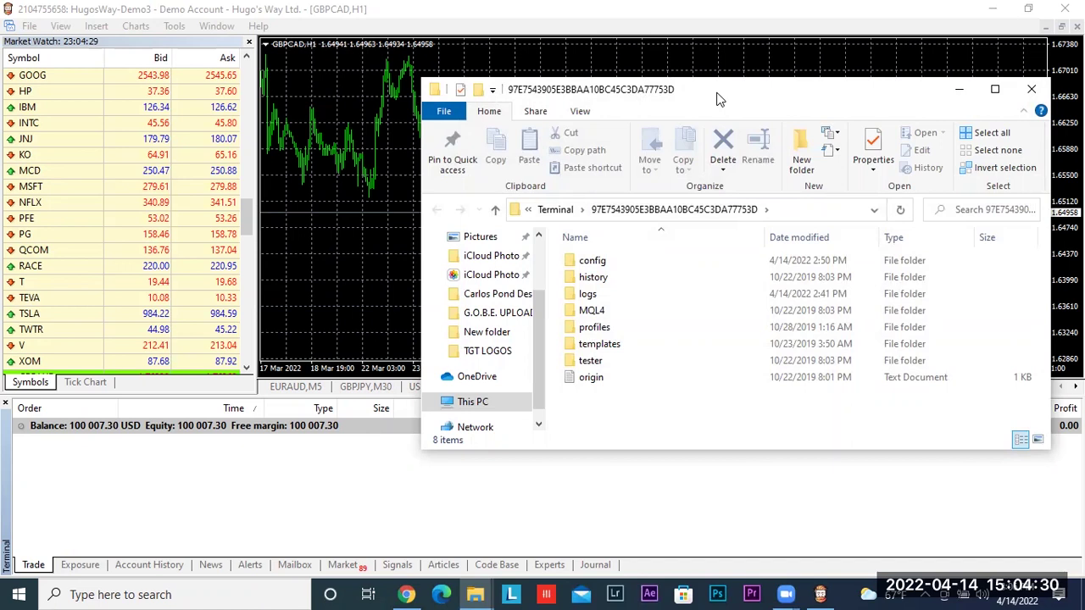
{"action": "left_click_drag", "start_coordinate": [717, 99], "coordinate": [348, 95]}
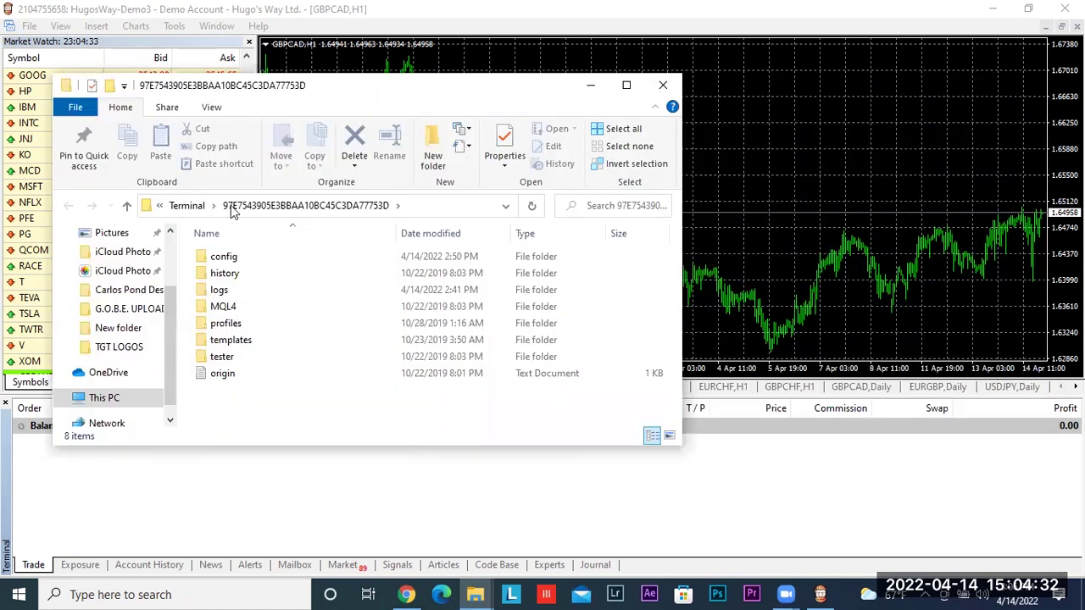
{"action": "double_click", "coordinate": [225, 307]}
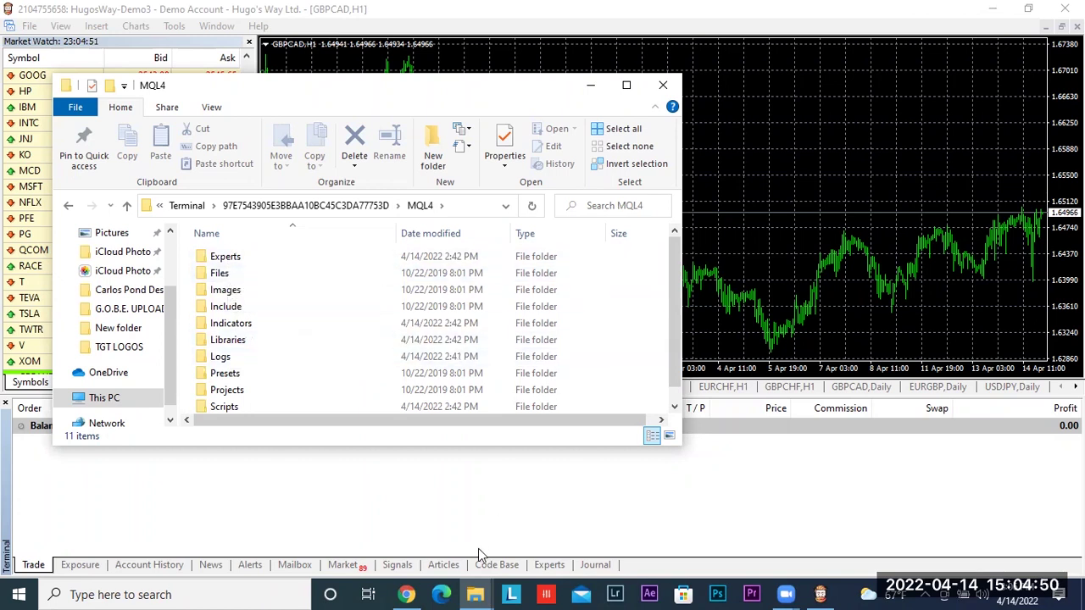
{"action": "mouse_move", "coordinate": [463, 578]}
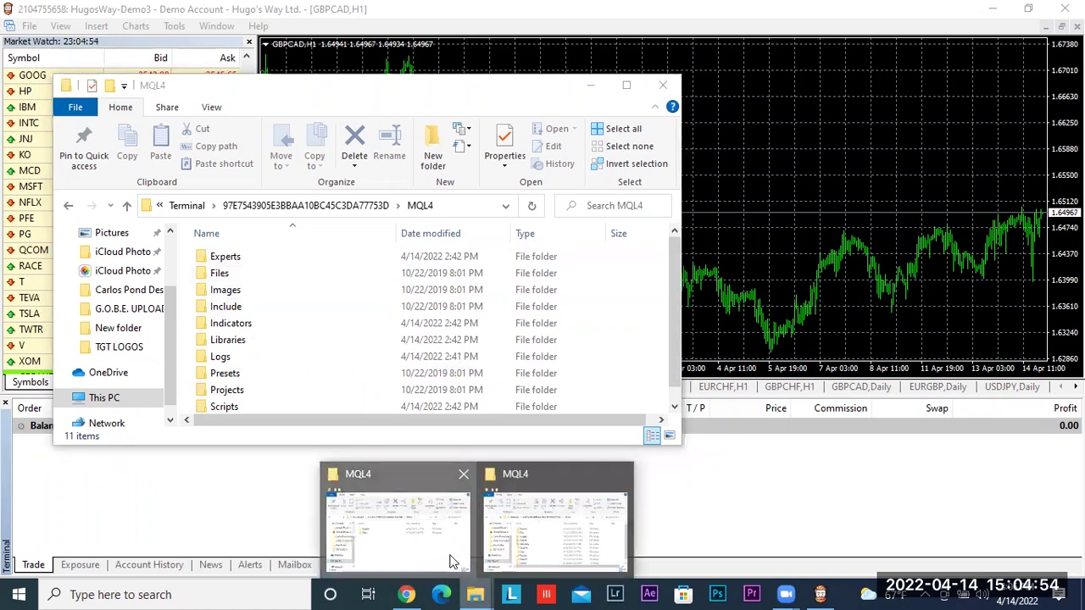
Move the copier's Experts folder into the terminal's MQL4 Experts folder
{"action": "left_click", "coordinate": [452, 560]}
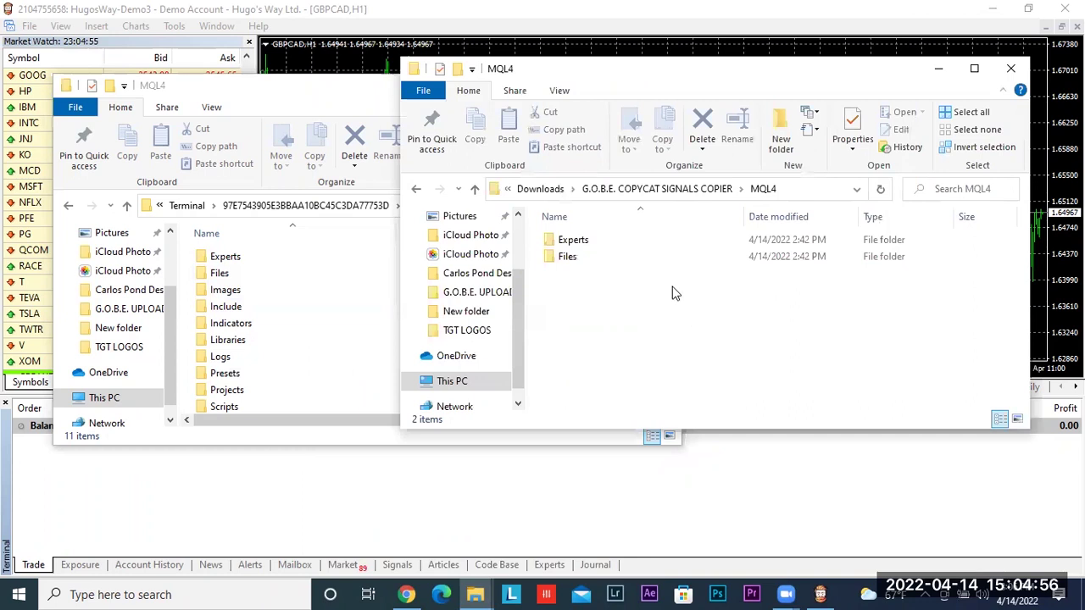
{"action": "left_click", "coordinate": [590, 245]}
{"action": "left_click_drag", "start_coordinate": [589, 245], "coordinate": [274, 263]}
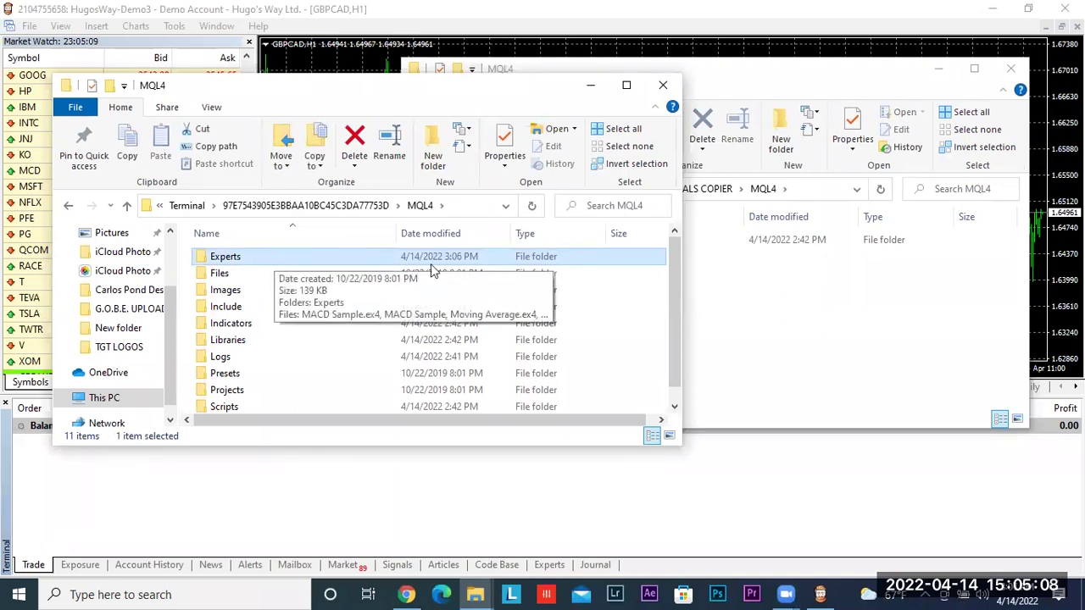
Move the copier's TelegramToMT4 folder into the terminal's MQL4 Files folder
{"action": "left_click", "coordinate": [725, 312]}
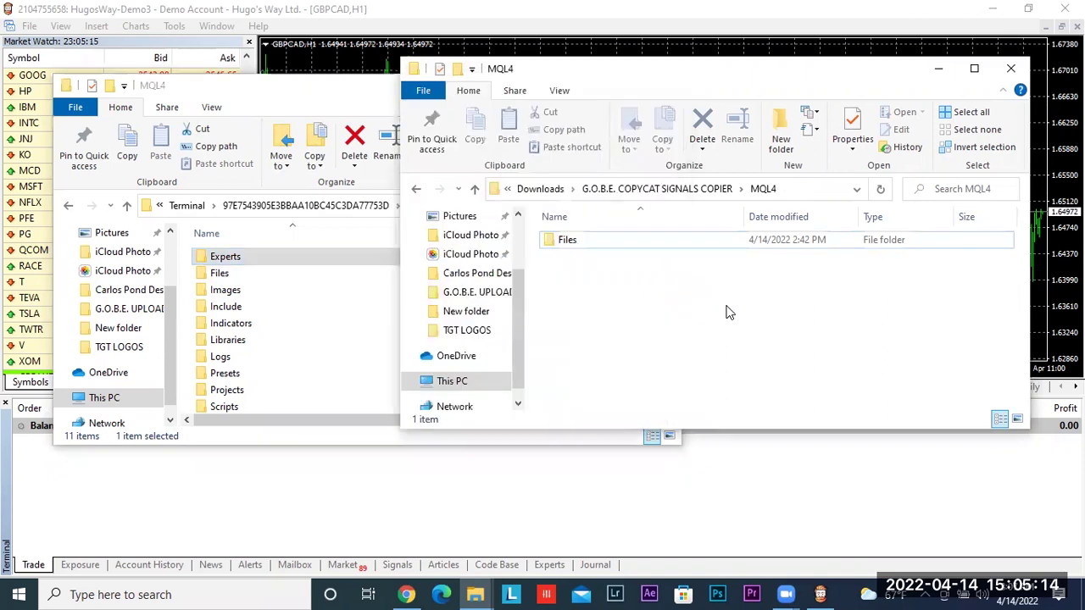
{"action": "double_click", "coordinate": [618, 243]}
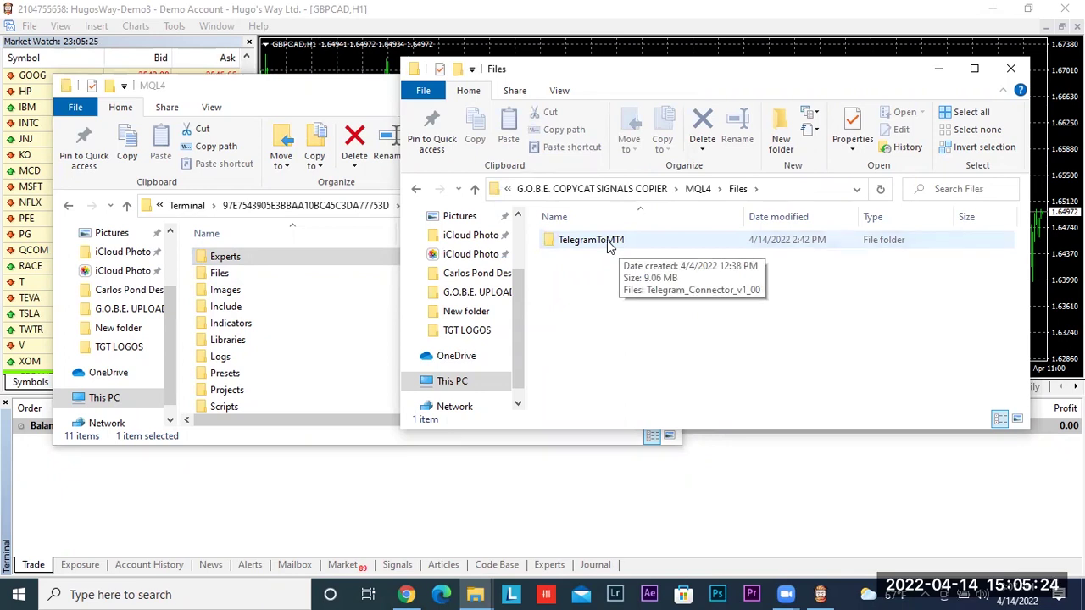
{"action": "left_click_drag", "start_coordinate": [607, 240], "coordinate": [337, 275]}
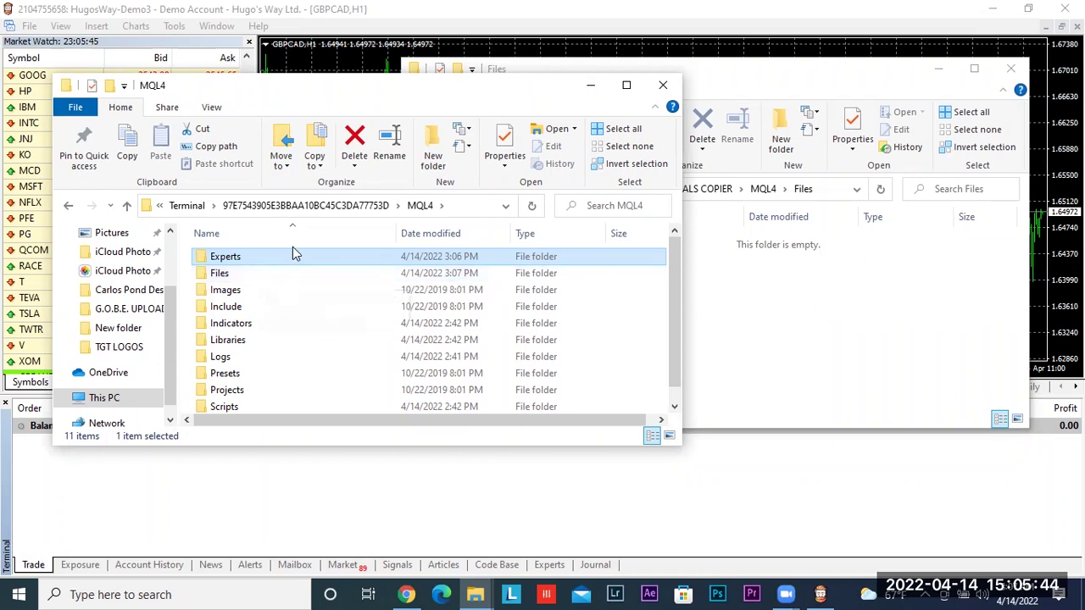
Close both Explorer windows and MetaTrader, then relaunch the Hugo's Way MetaTrader 4 Terminal
{"action": "left_click", "coordinate": [663, 84]}
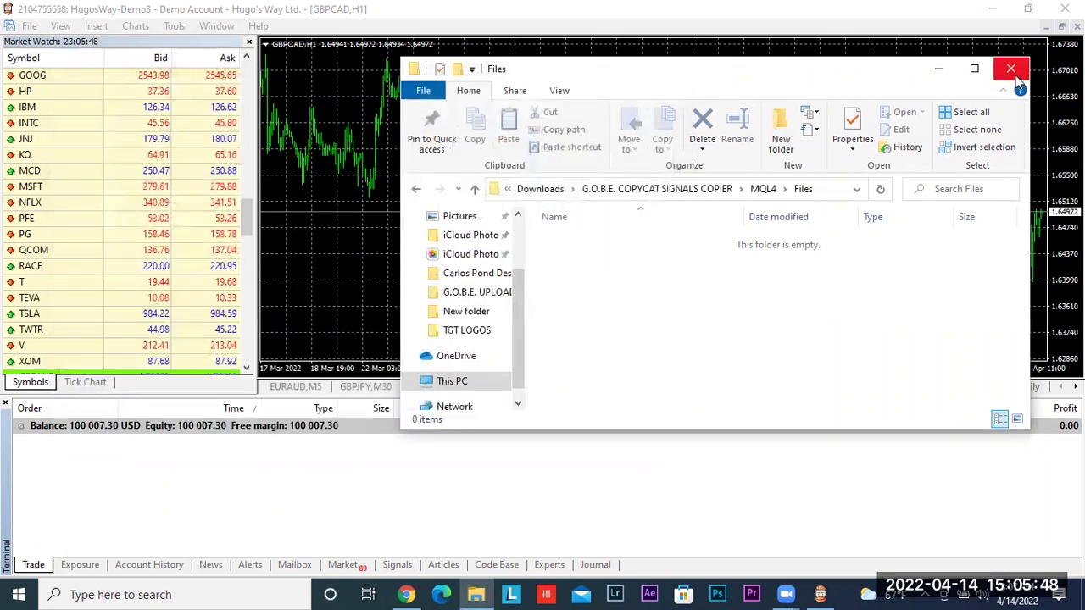
{"action": "left_click", "coordinate": [1016, 78]}
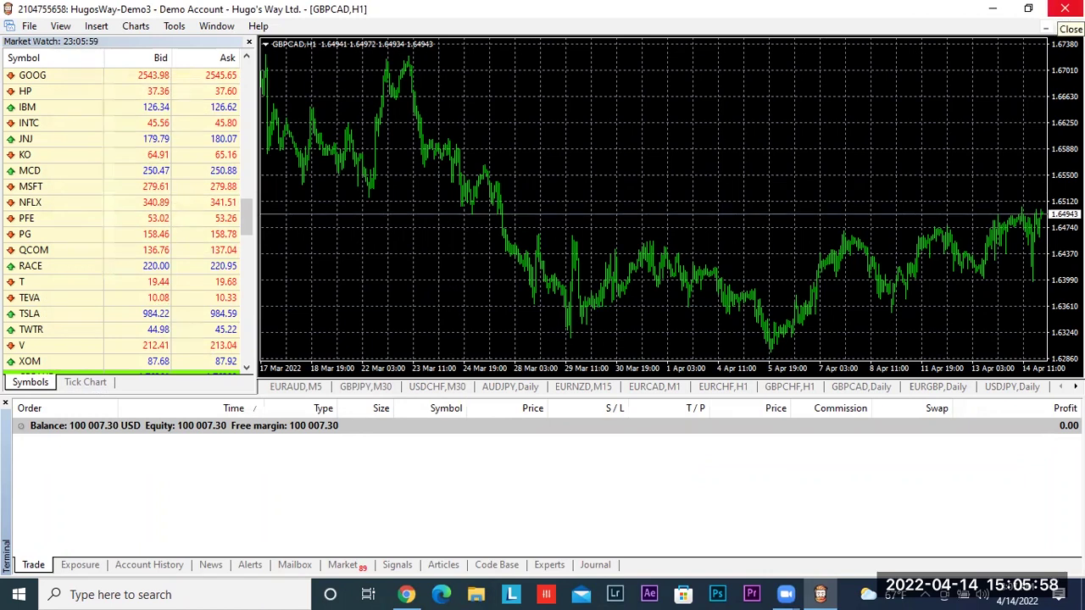
{"action": "left_click", "coordinate": [1065, 8]}
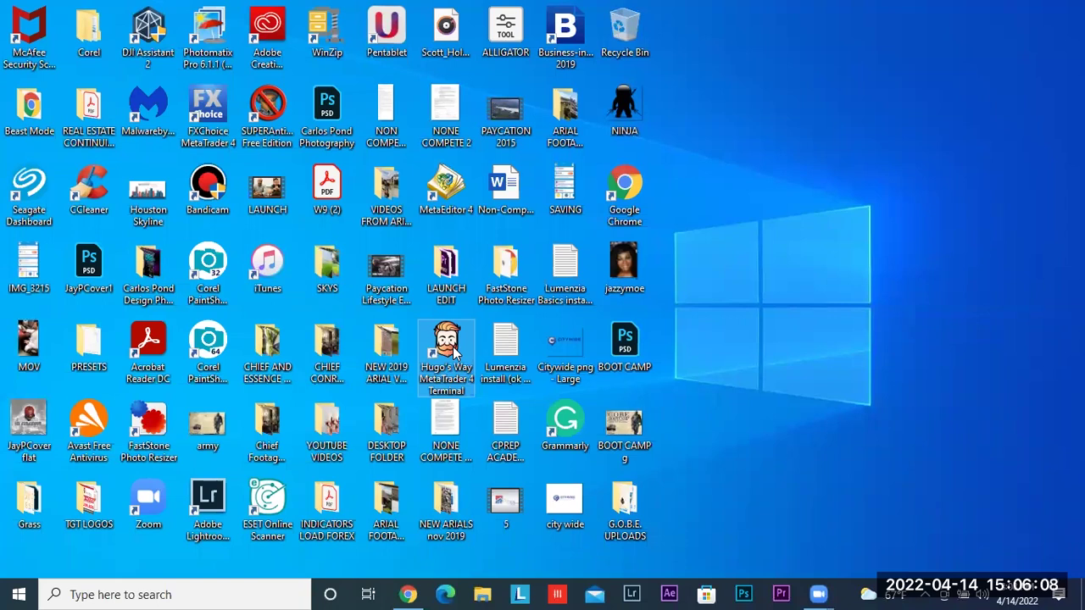
{"action": "double_click", "coordinate": [446, 348]}
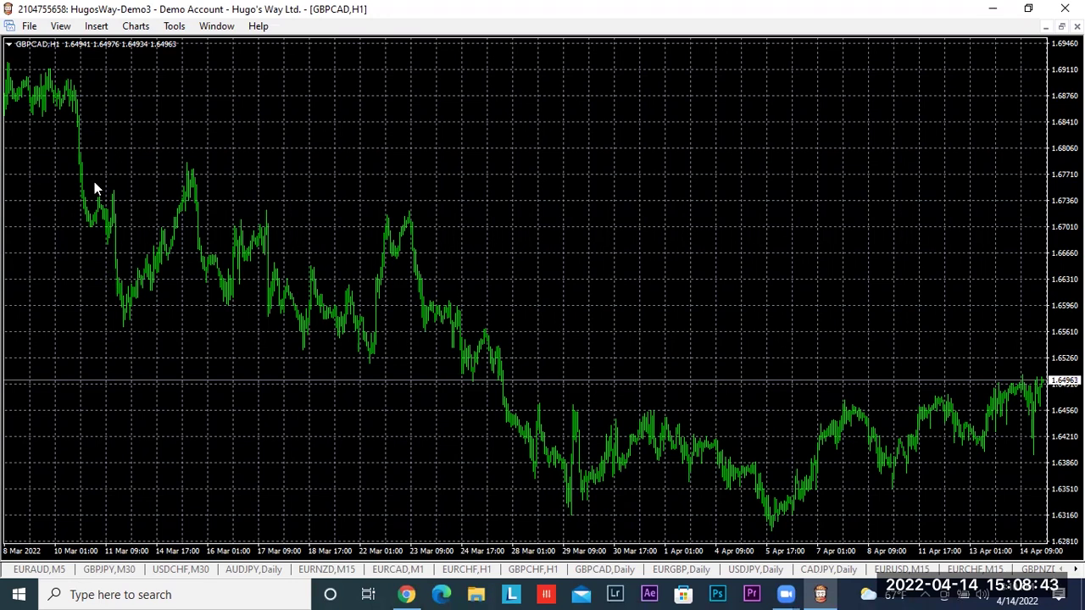
Show the Navigator and Terminal panels and scroll the Navigator down to Expert Advisors
{"action": "left_click", "coordinate": [60, 26]}
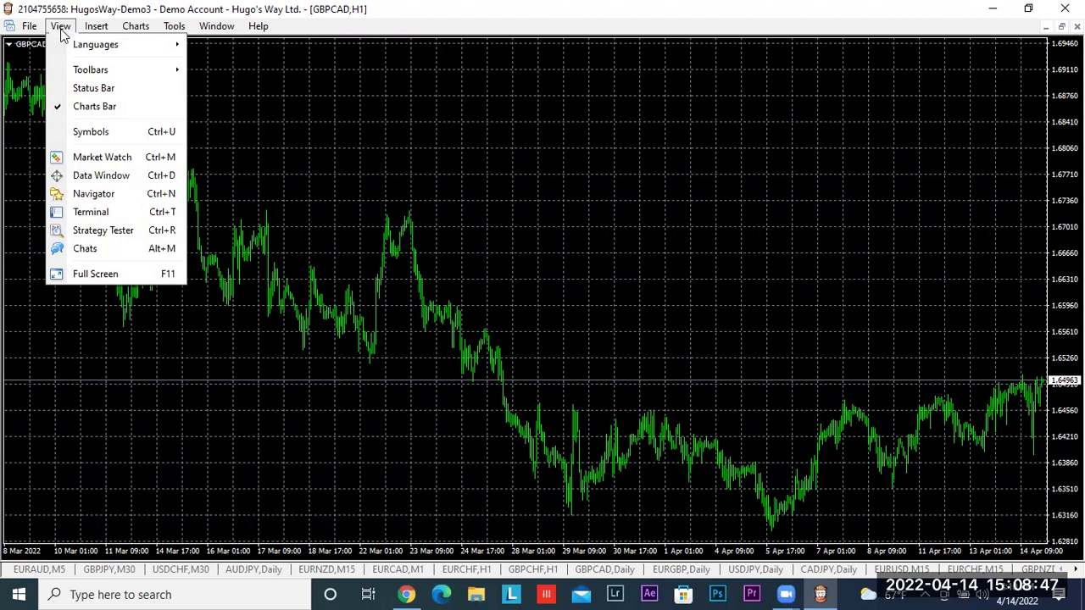
{"action": "left_click", "coordinate": [78, 194]}
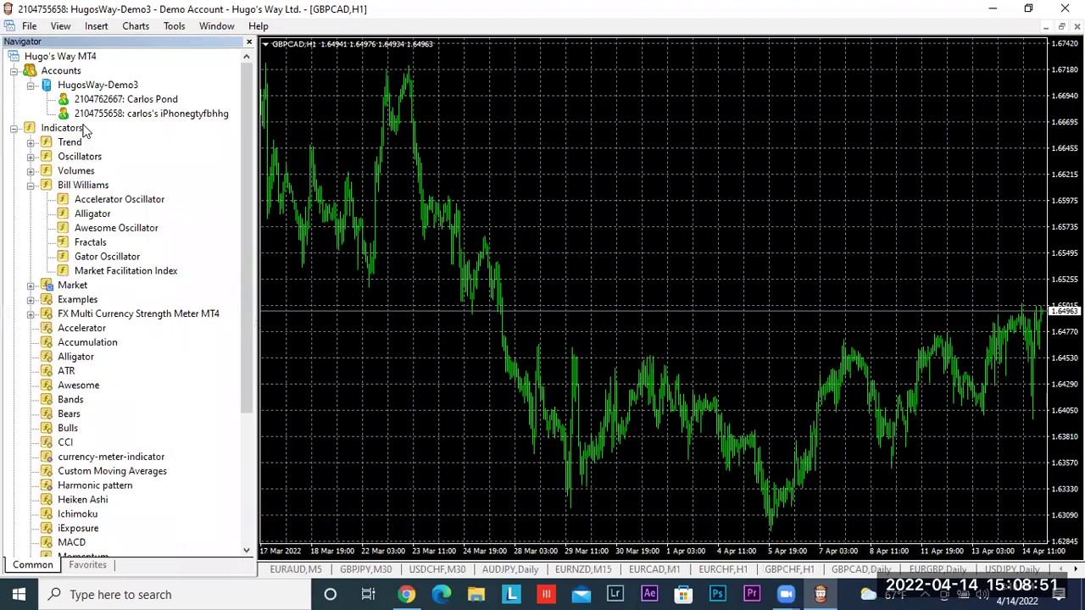
{"action": "left_click", "coordinate": [67, 32]}
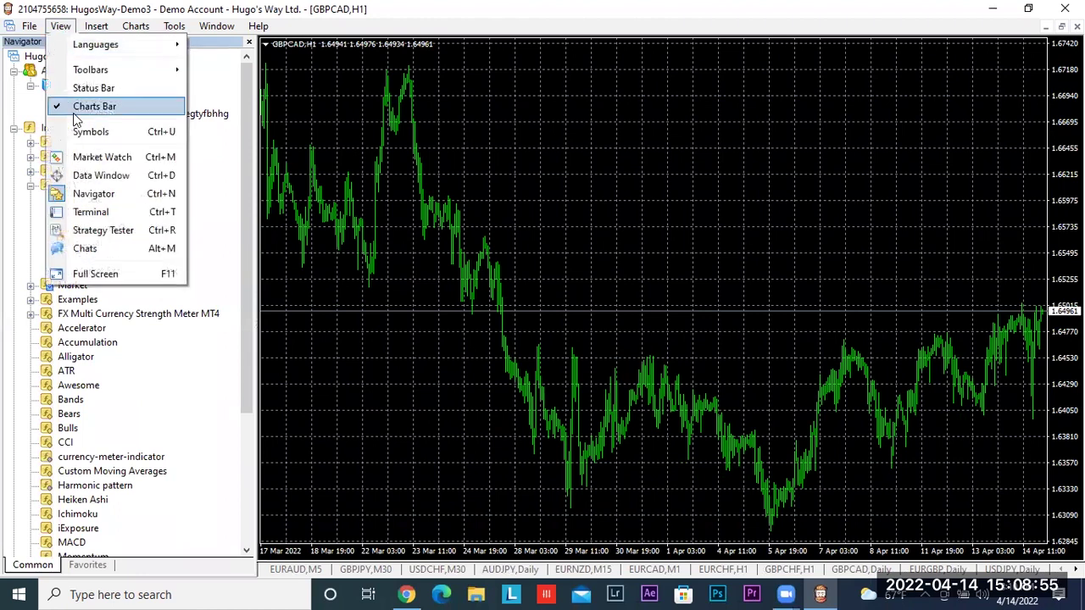
{"action": "left_click", "coordinate": [82, 216]}
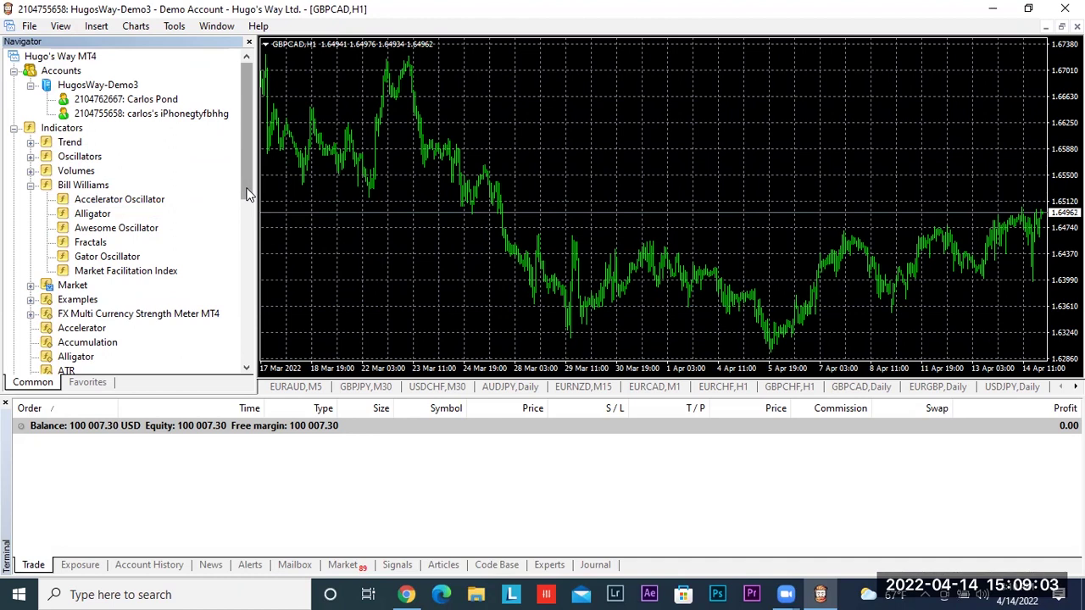
{"action": "left_click_drag", "start_coordinate": [247, 194], "coordinate": [259, 361]}
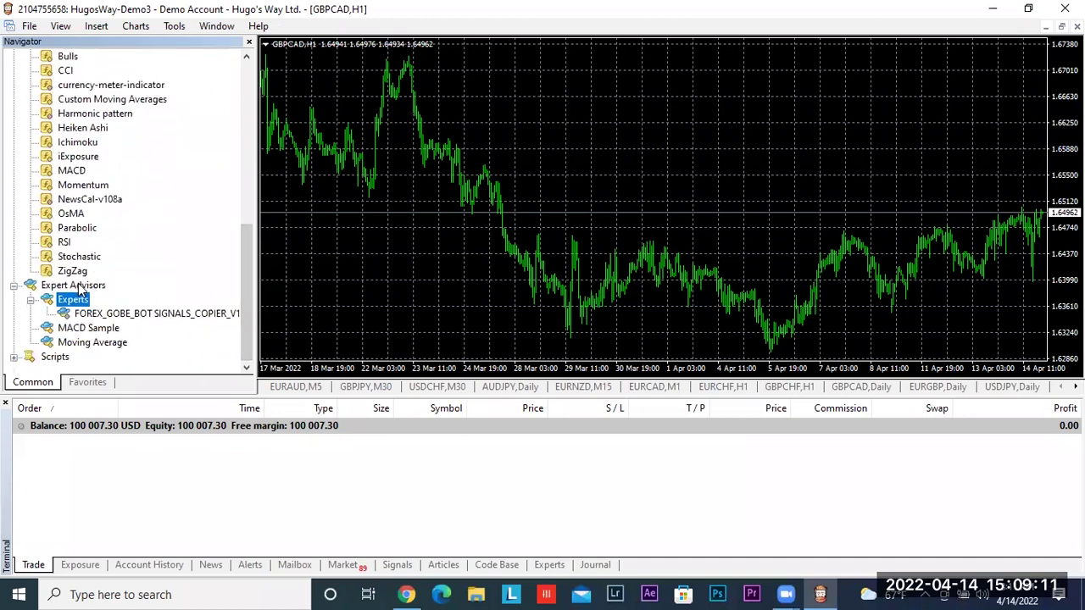
Drag FOREX_GOBE_BOT SIGNALS_COPIER_V1_00 from Expert Advisors onto the GBPCAD,H1 chart
{"action": "left_click", "coordinate": [14, 287]}
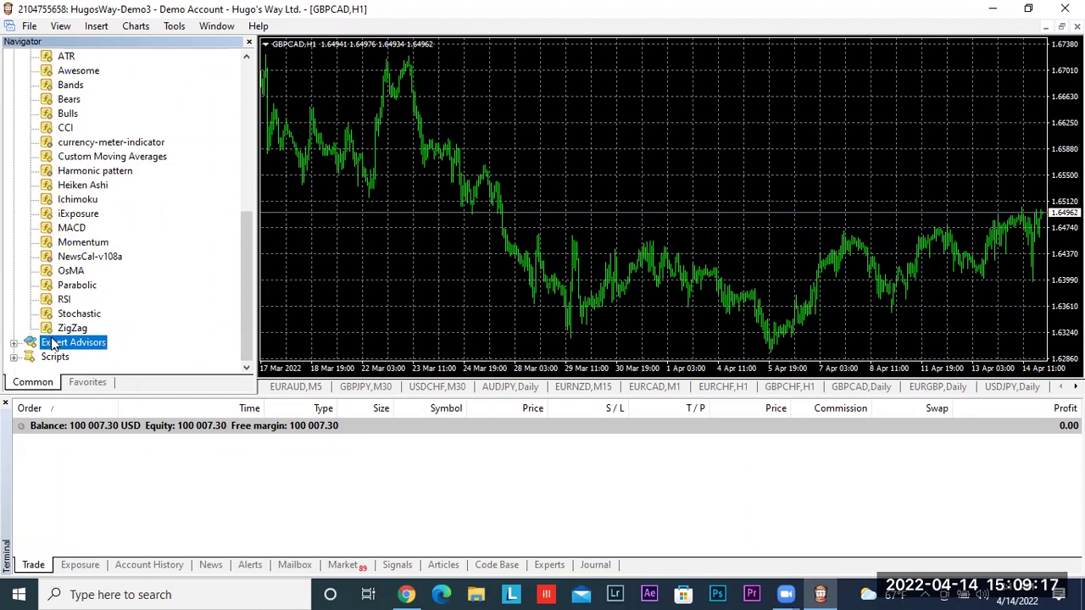
{"action": "left_click", "coordinate": [13, 344]}
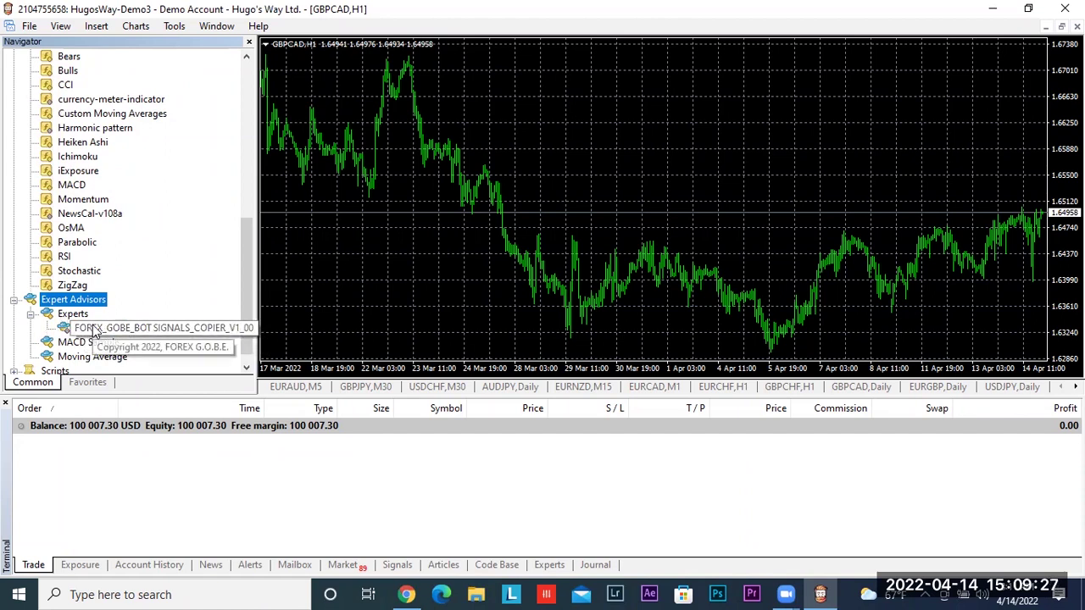
{"action": "left_click", "coordinate": [93, 331]}
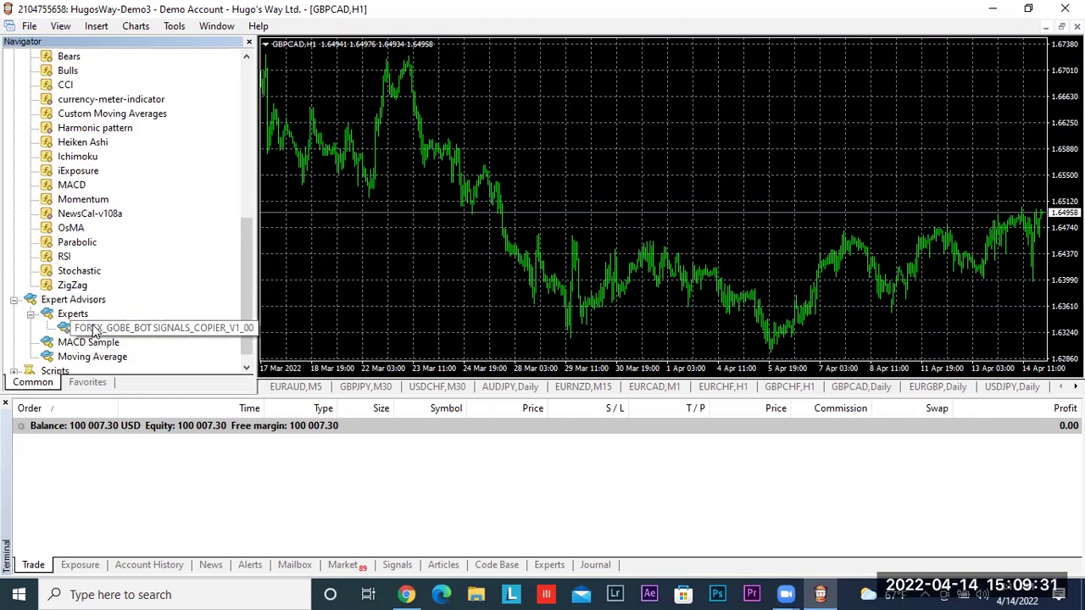
{"action": "left_click", "coordinate": [95, 331]}
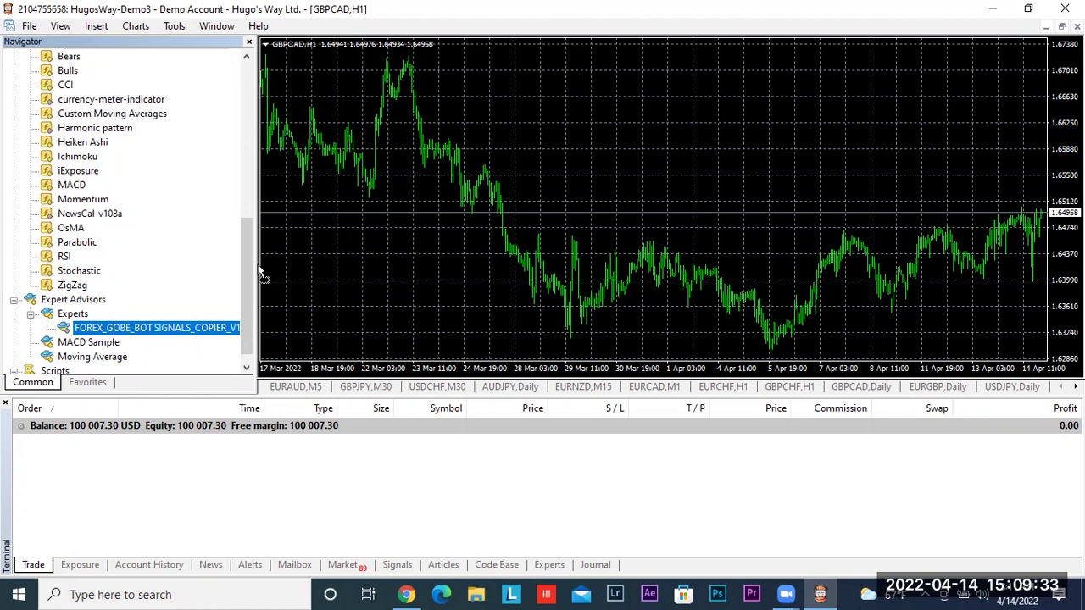
{"action": "left_click_drag", "start_coordinate": [379, 219], "coordinate": [379, 219]}
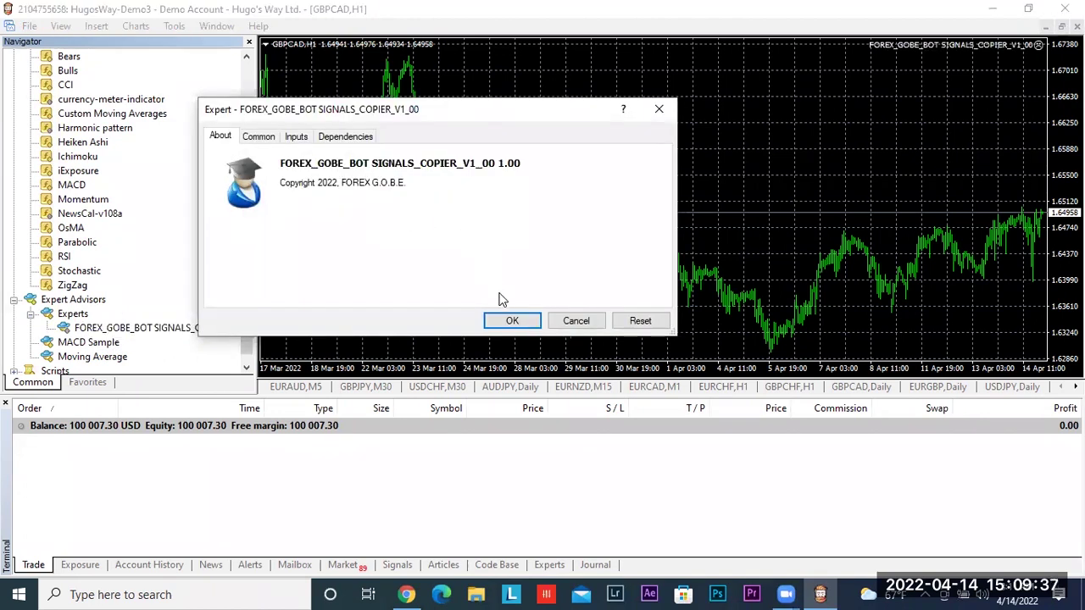
Confirm the copier EA's Expert dialog with OK
{"action": "left_click", "coordinate": [512, 320]}
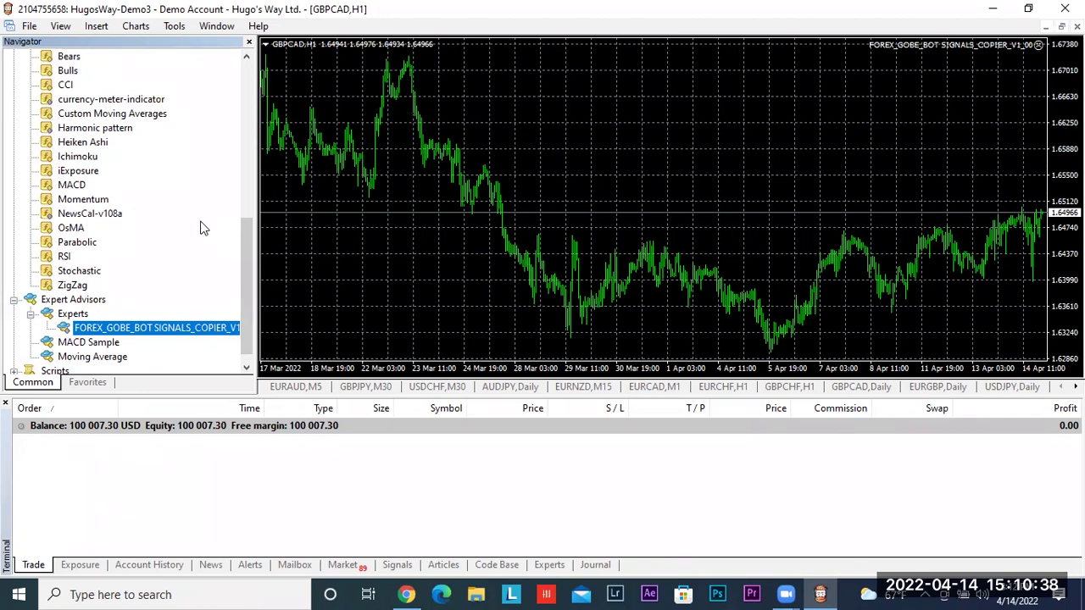
Open the terminal's data folder and navigate to MQL4\Files\TelegramToMT4
{"action": "left_click", "coordinate": [29, 27]}
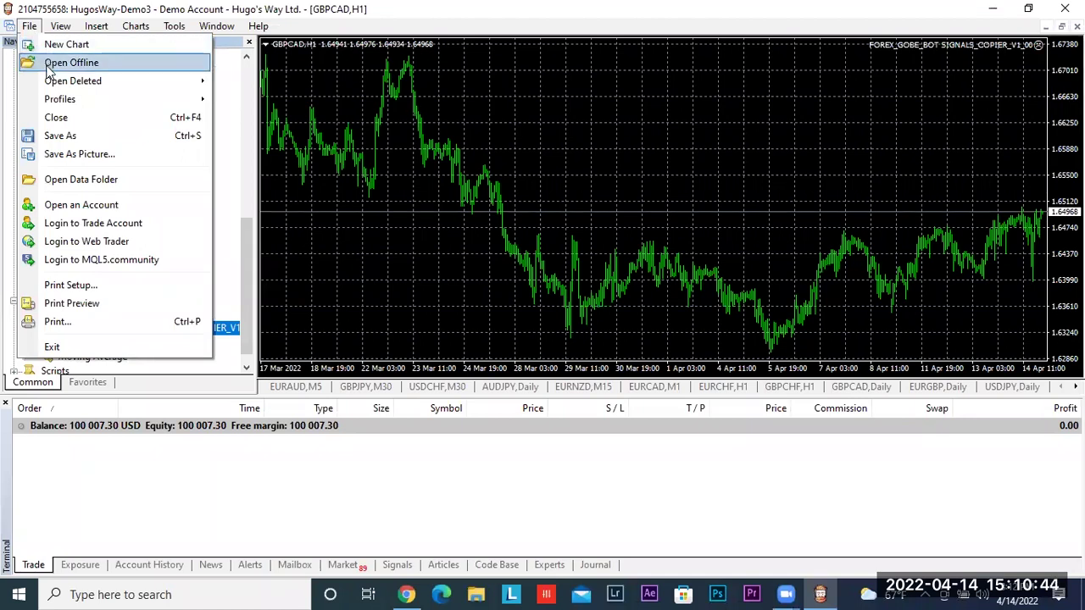
{"action": "left_click", "coordinate": [51, 180]}
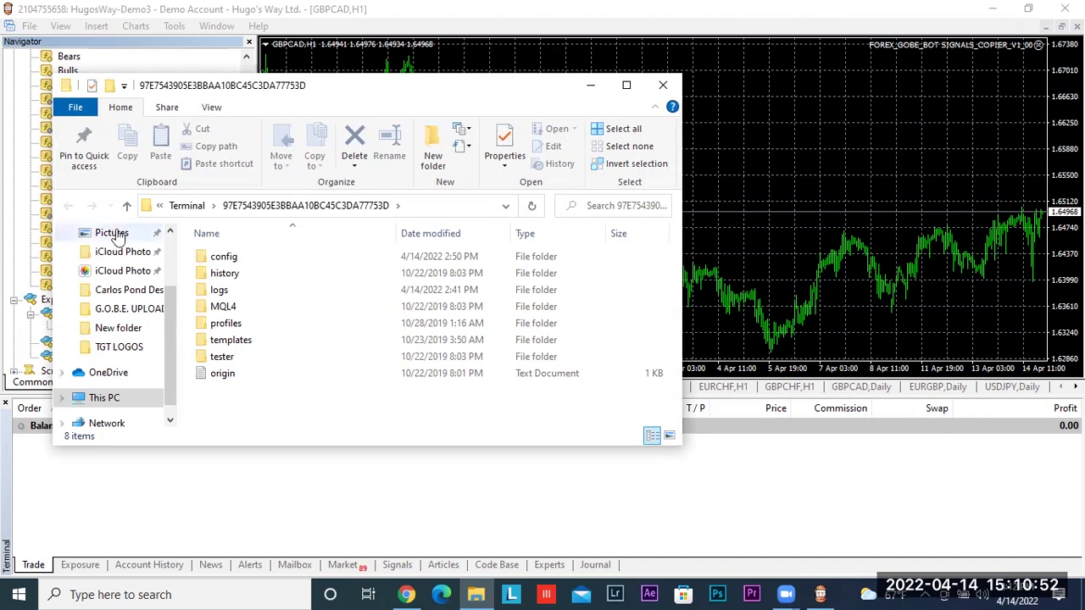
{"action": "left_click", "coordinate": [231, 309]}
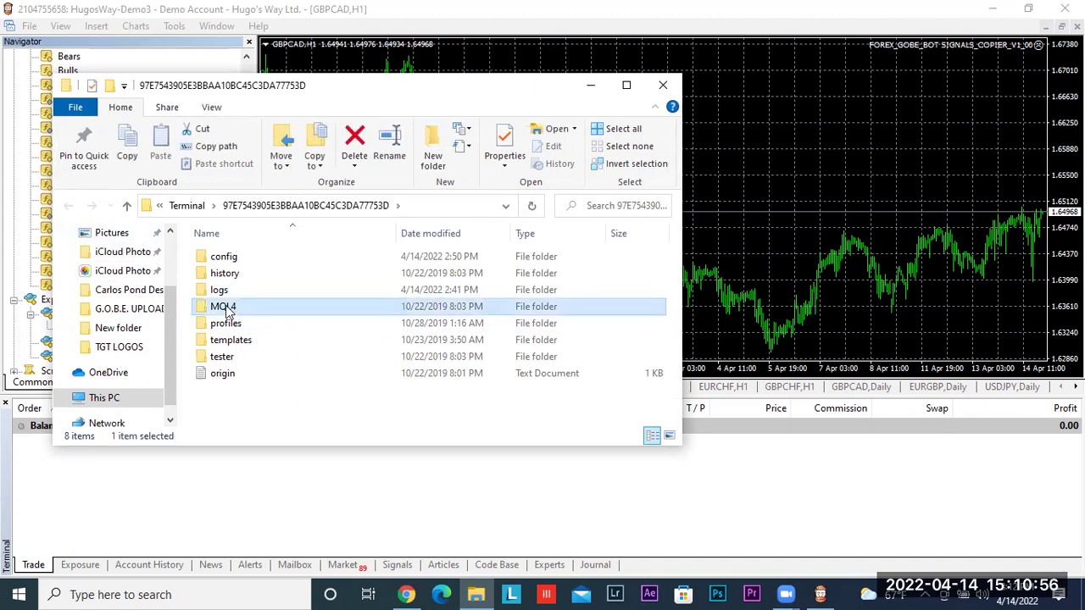
{"action": "double_click", "coordinate": [227, 308]}
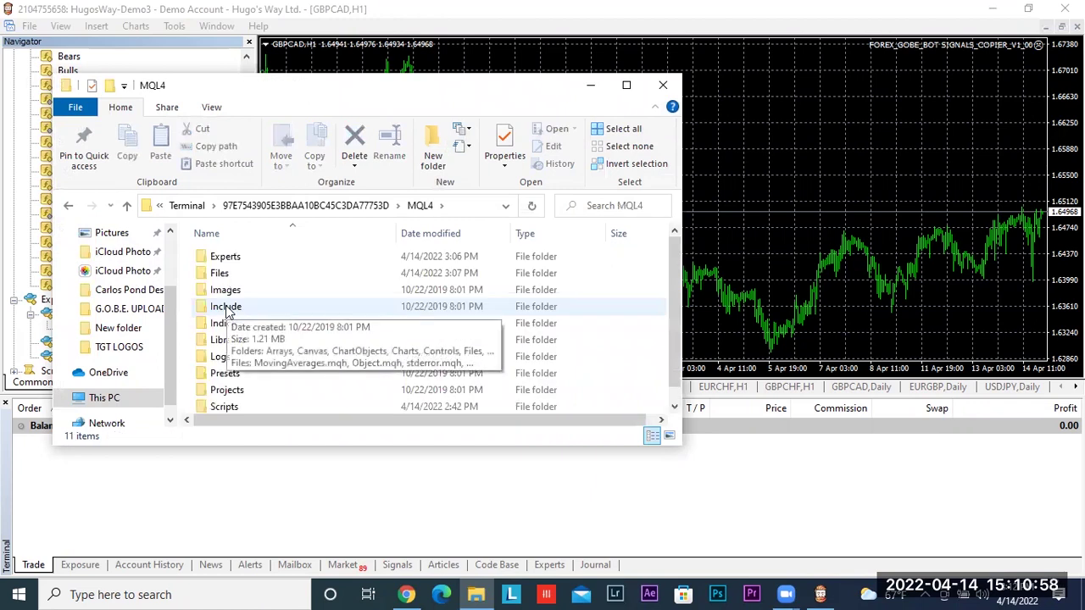
{"action": "double_click", "coordinate": [225, 278]}
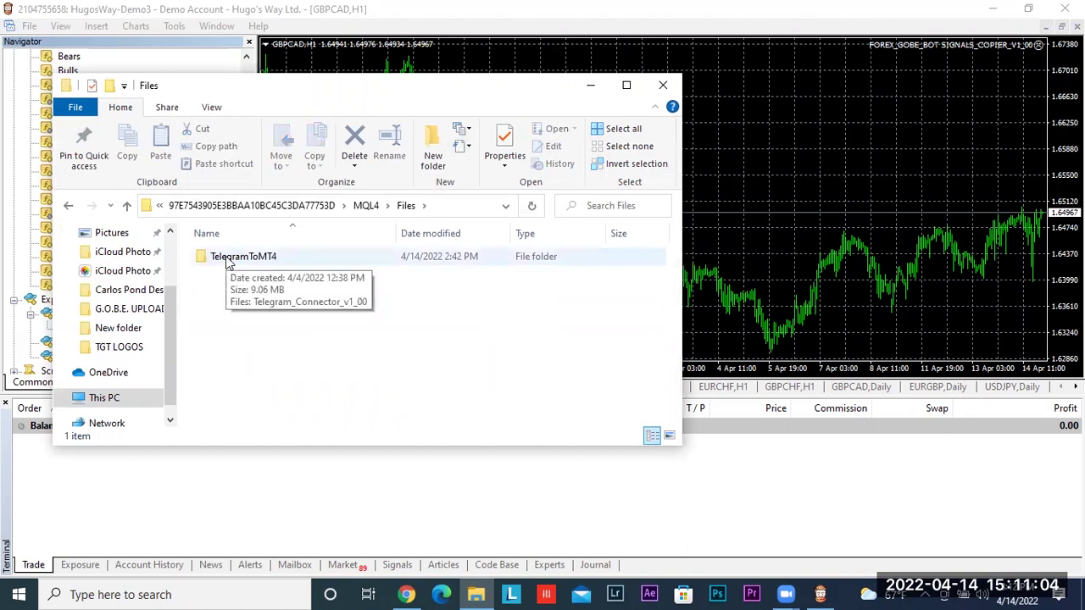
{"action": "left_click", "coordinate": [227, 263]}
{"action": "double_click", "coordinate": [226, 263]}
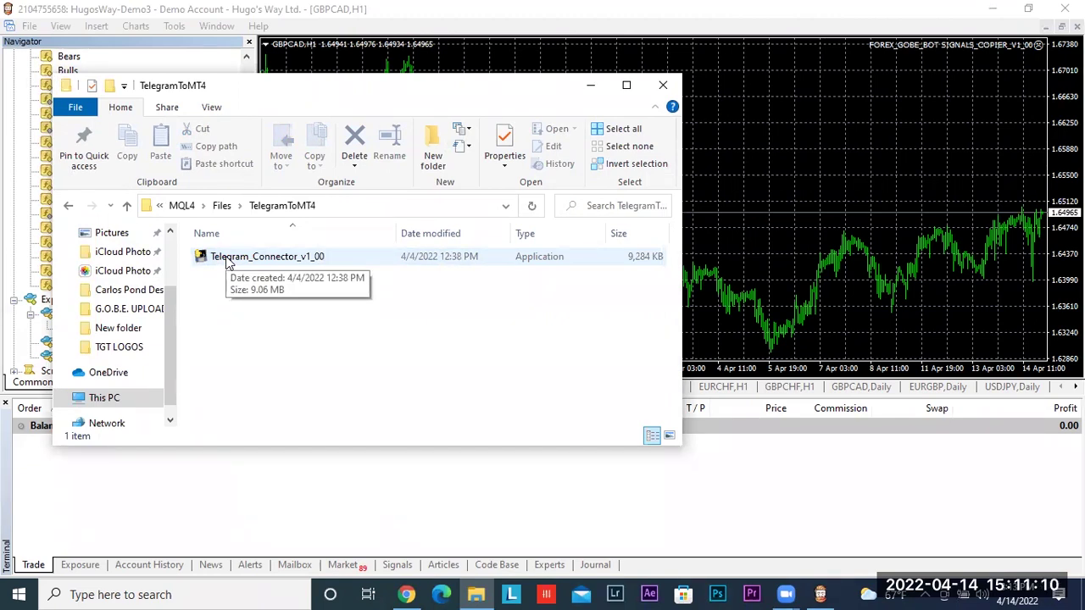
Launch Telegram_Connector_v1_00 and submit the account's phone number with its + country prefix
{"action": "double_click", "coordinate": [226, 256]}
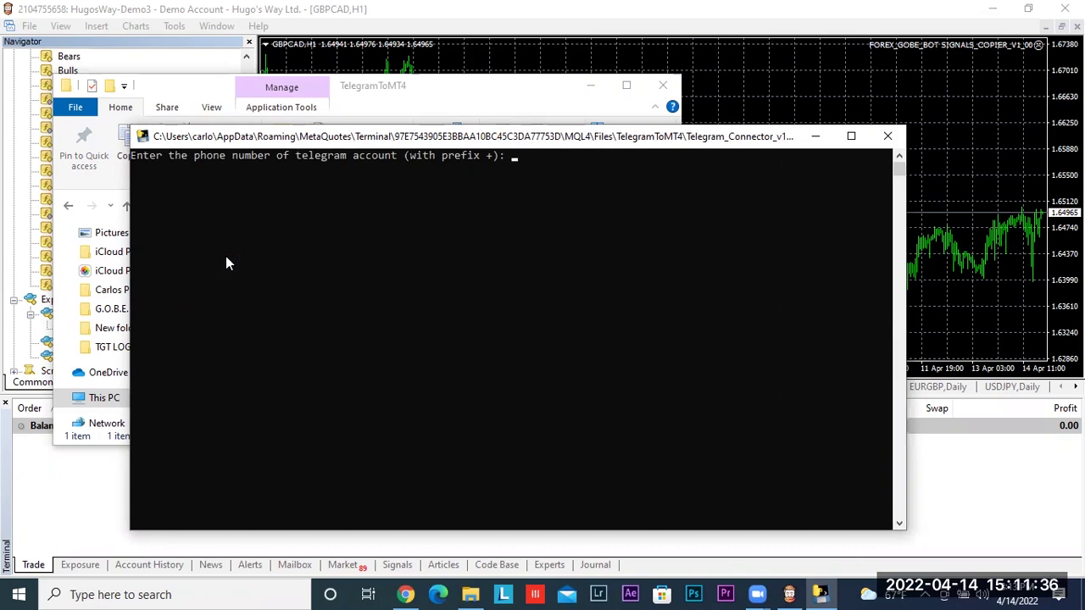
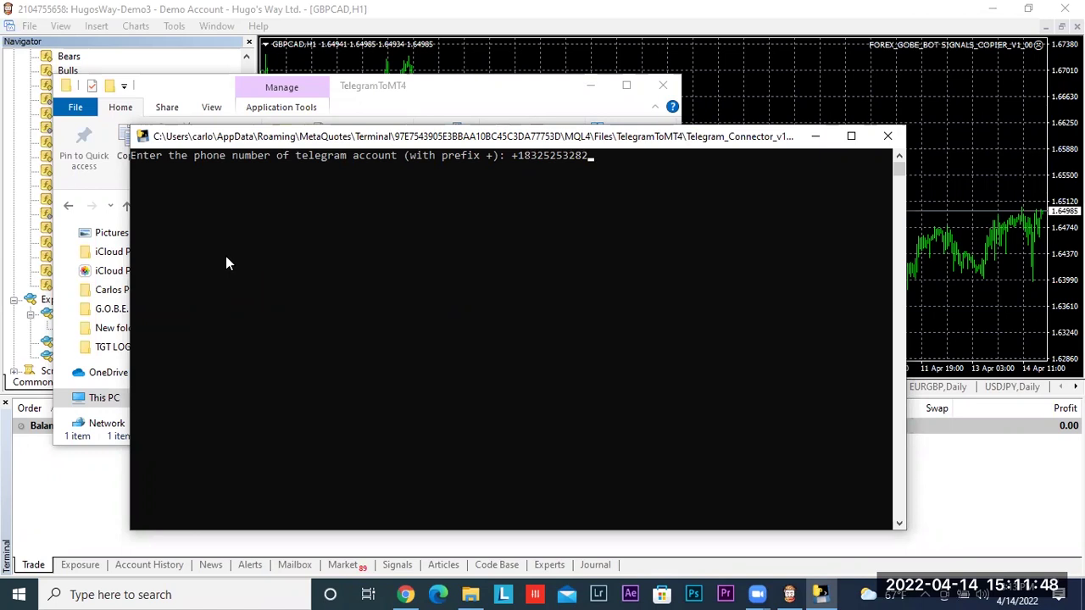
{"action": "key", "text": "Return"}
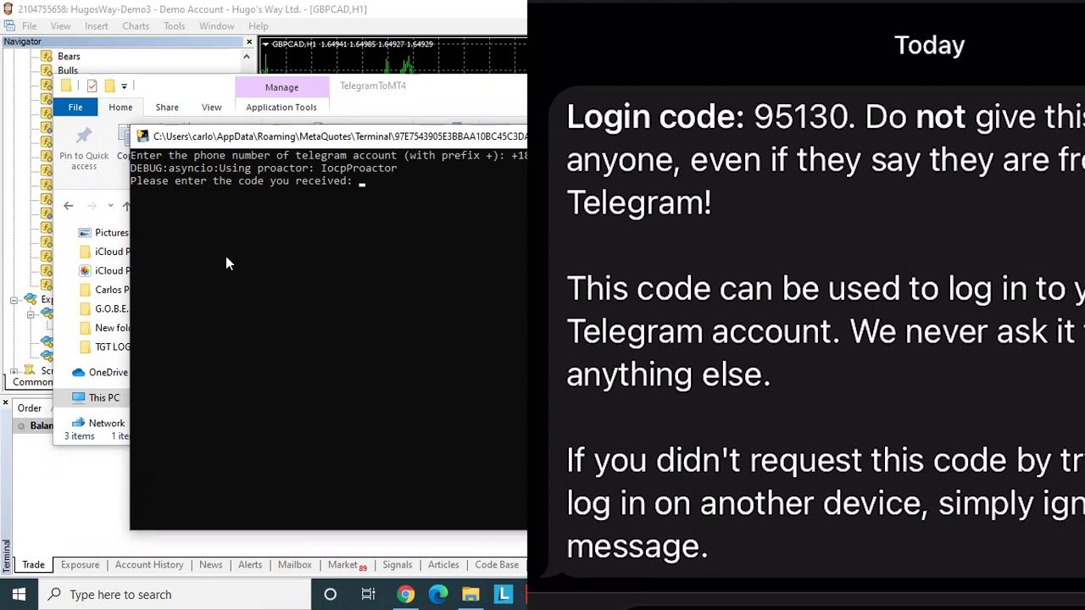
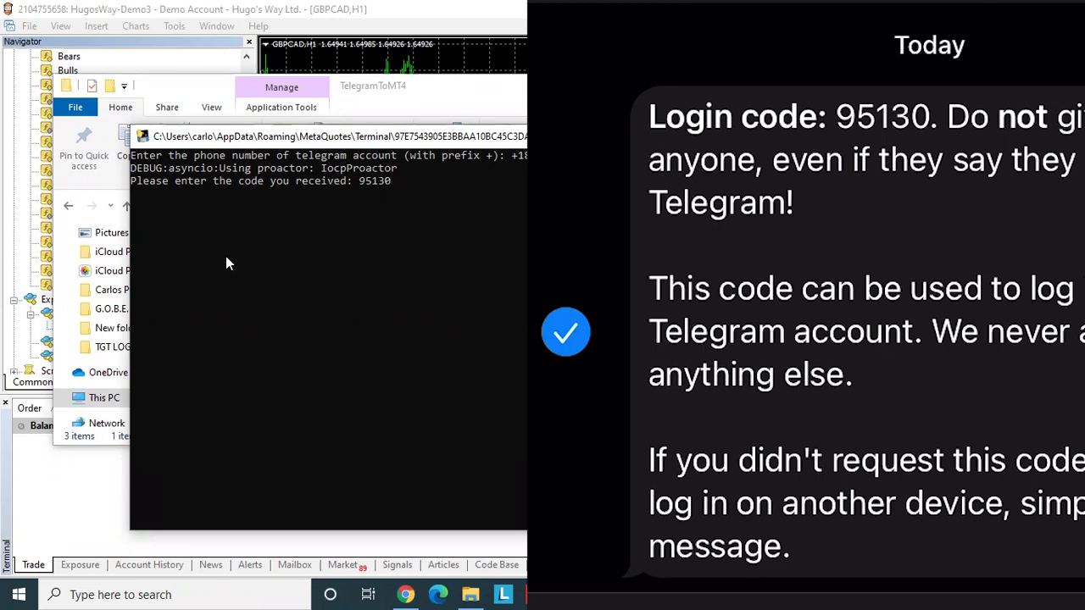
Enter the login code received on the phone so the connector signs in
{"action": "key", "text": "Return"}
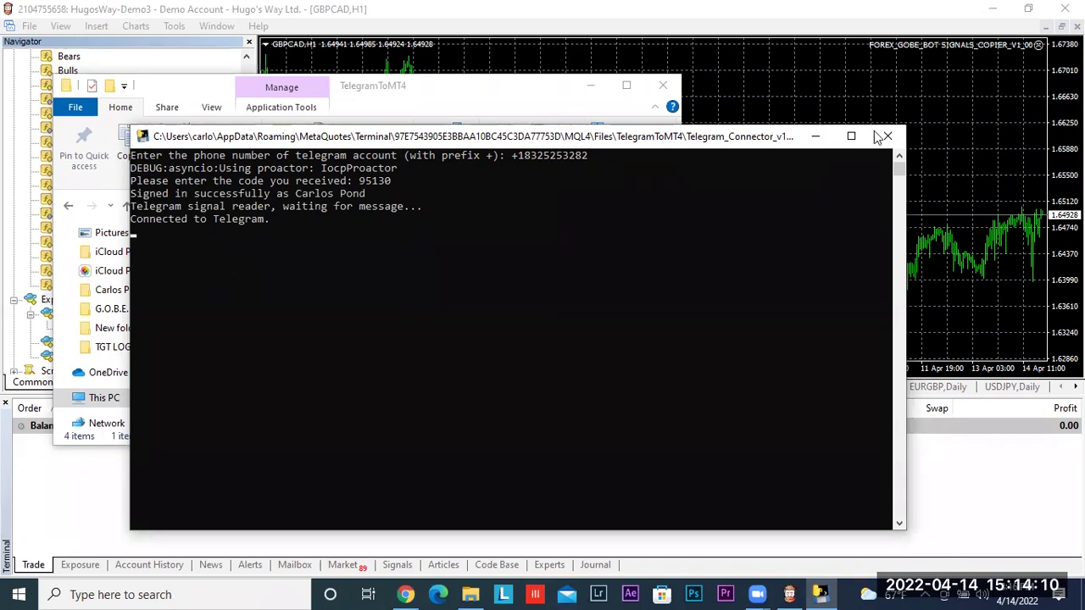
Minimize the Telegram connector console and Explorer, enable the Standard toolbar, and turn AutoTrading on
{"action": "left_click", "coordinate": [818, 136]}
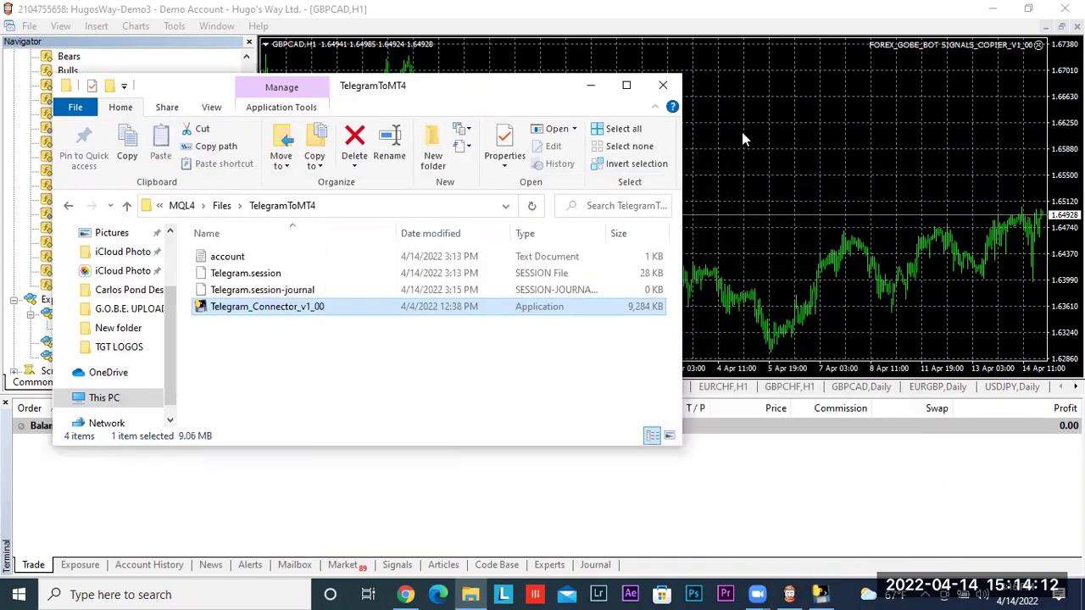
{"action": "left_click", "coordinate": [598, 89]}
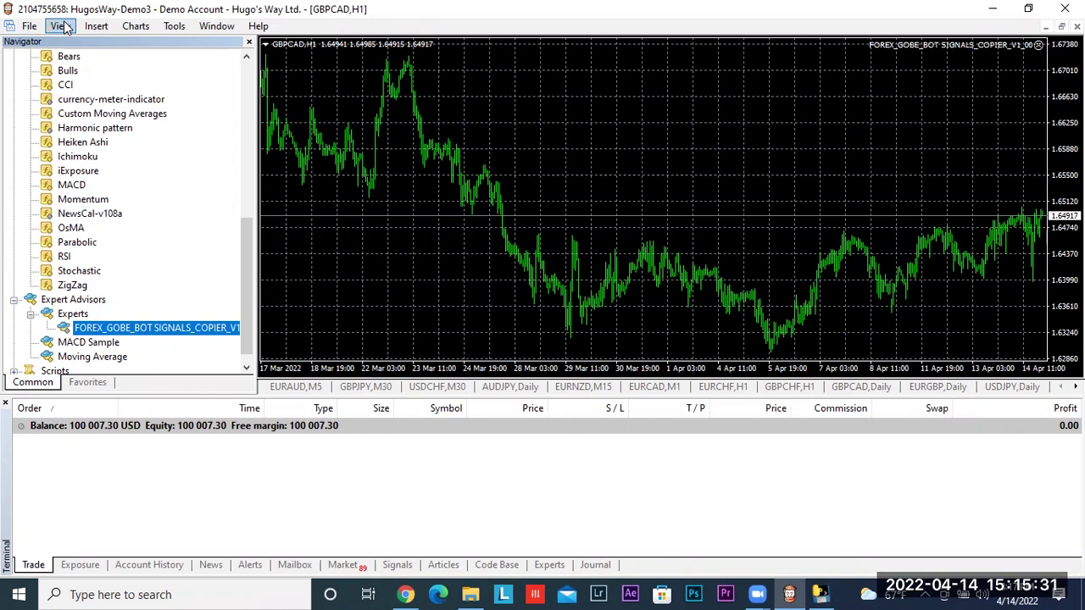
{"action": "left_click", "coordinate": [62, 26]}
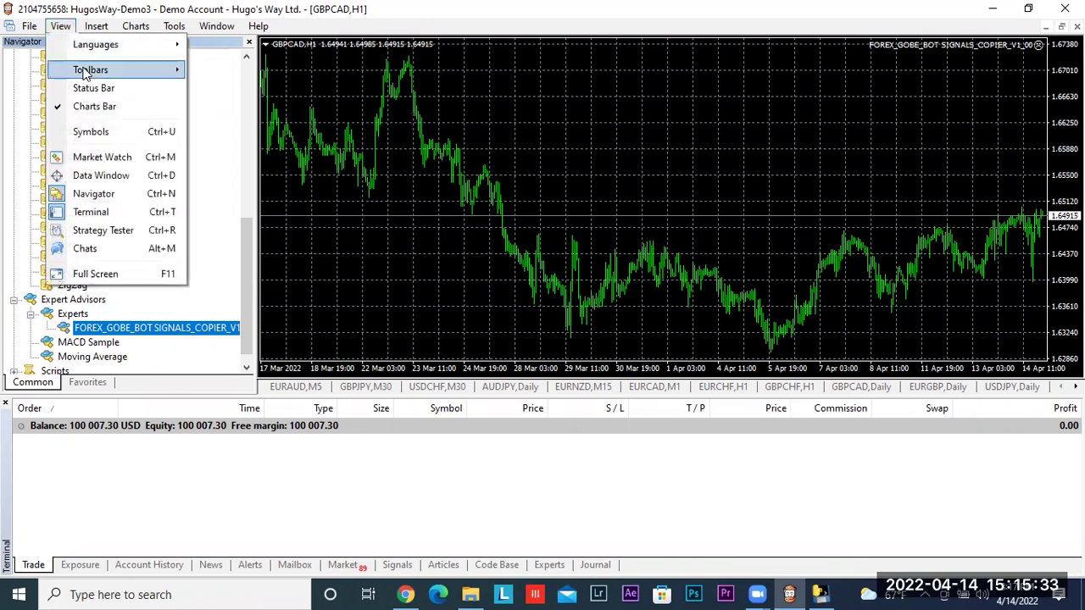
{"action": "mouse_move", "coordinate": [84, 72]}
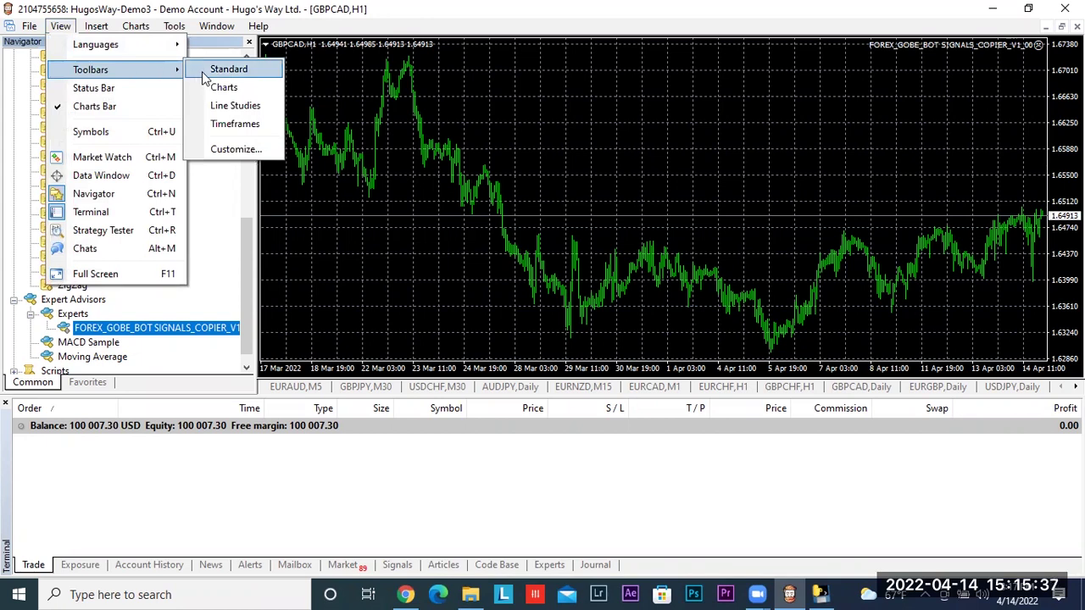
{"action": "left_click", "coordinate": [204, 73]}
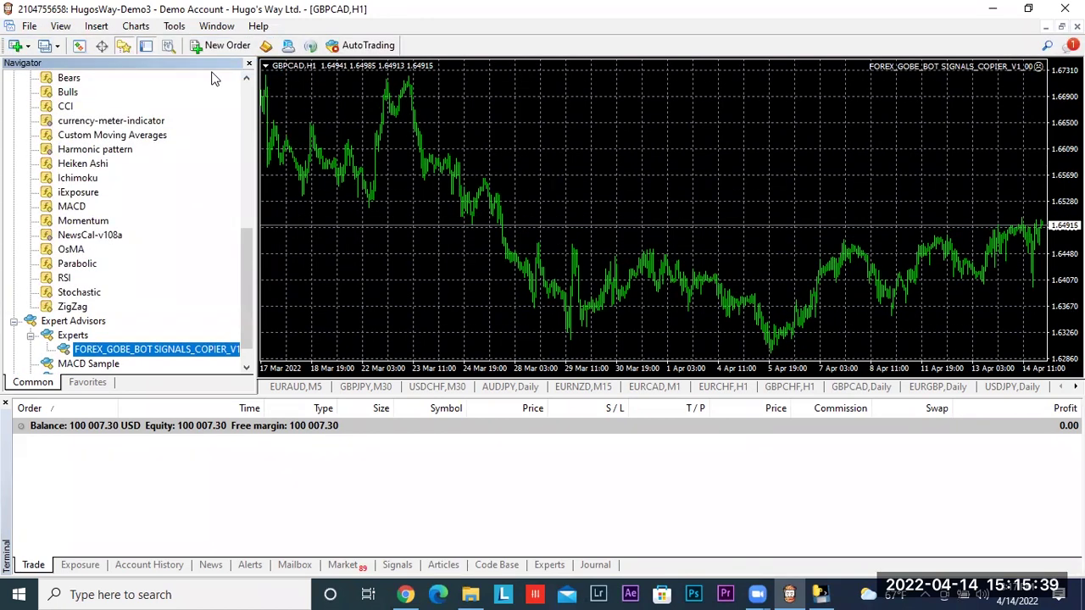
{"action": "left_click", "coordinate": [357, 49]}
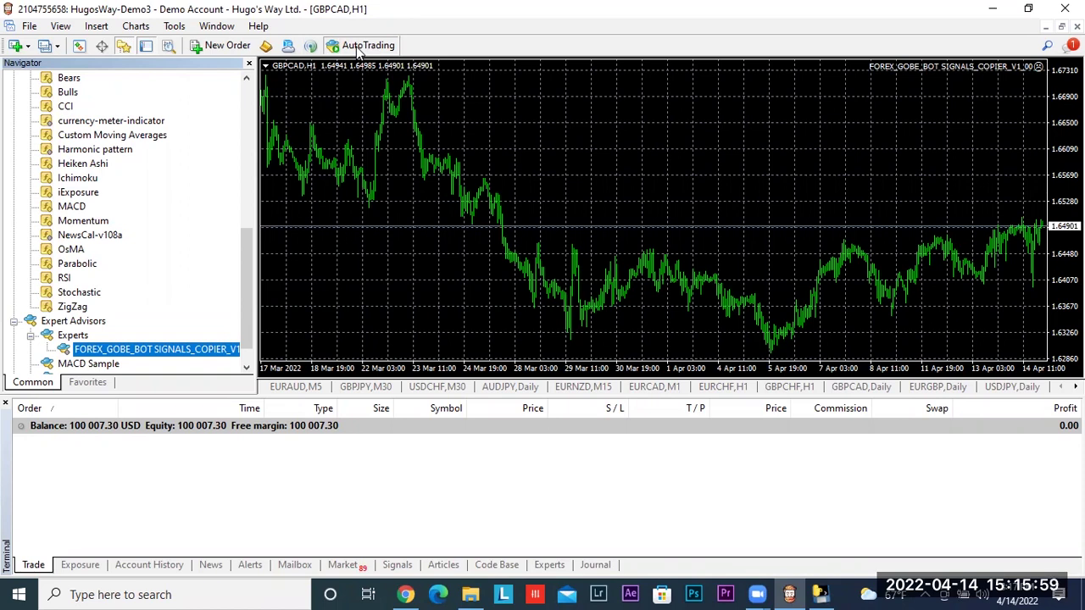
{"action": "left_click", "coordinate": [360, 45]}
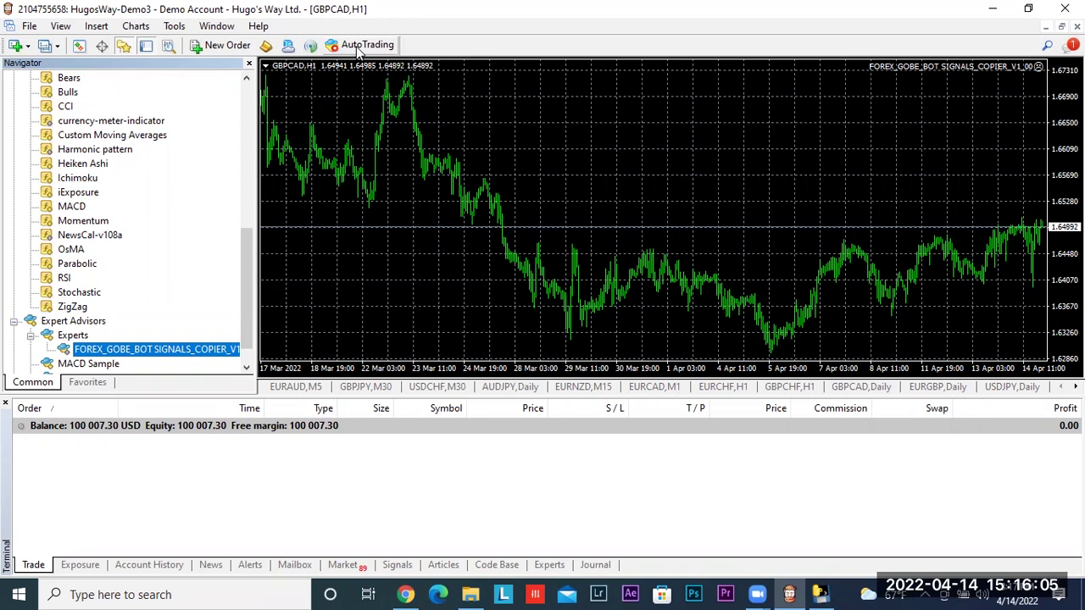
{"action": "left_click", "coordinate": [358, 48]}
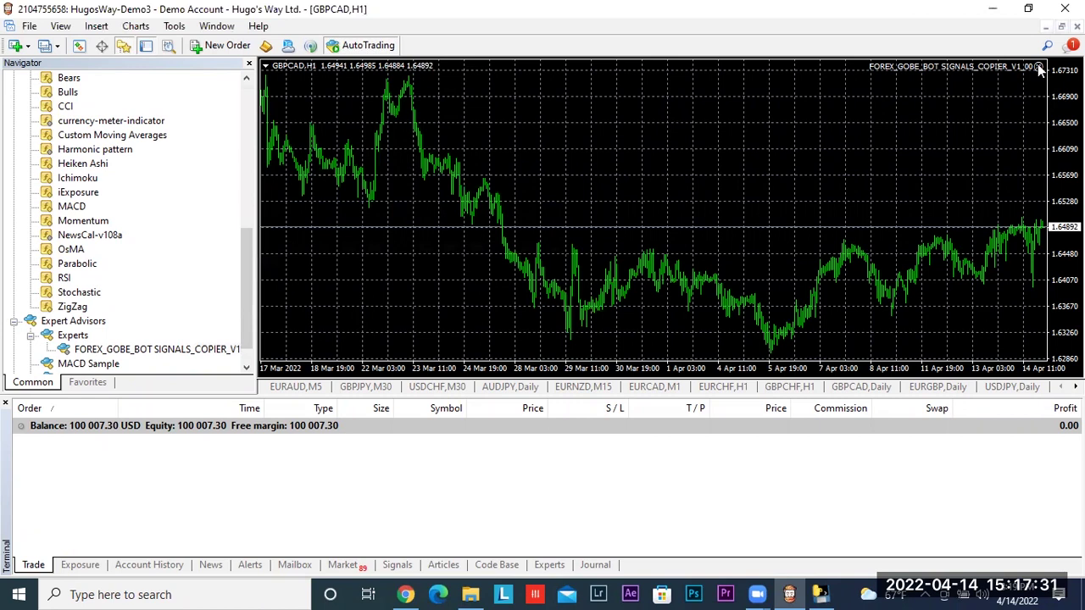
Tick Allow live trading on the Common tab of the FOREX_GOBE_BOT EA properties and confirm with OK
{"action": "double_click", "coordinate": [1040, 68]}
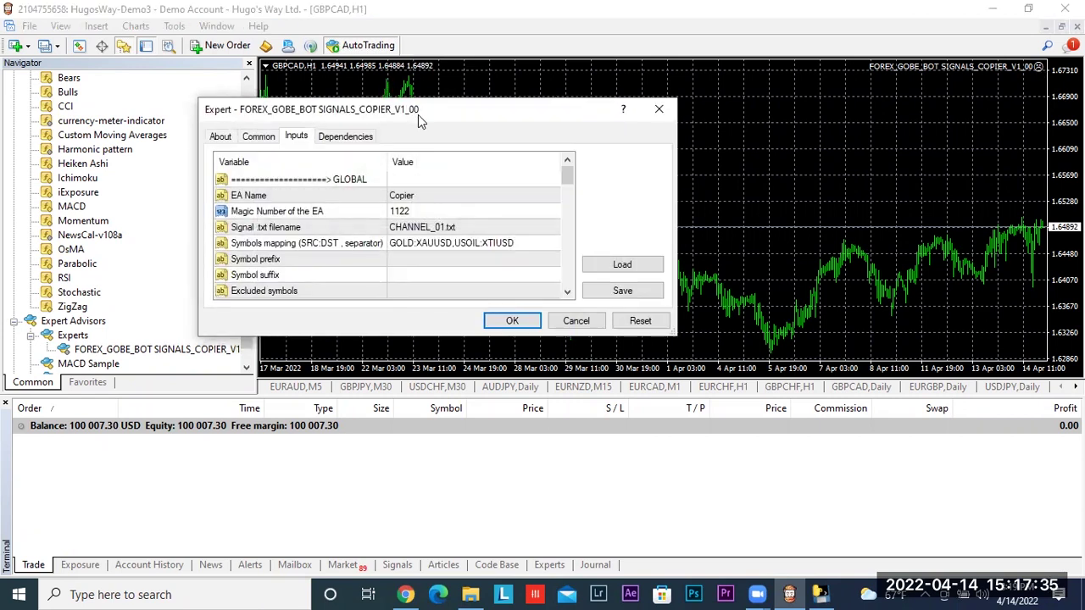
{"action": "left_click", "coordinate": [260, 137]}
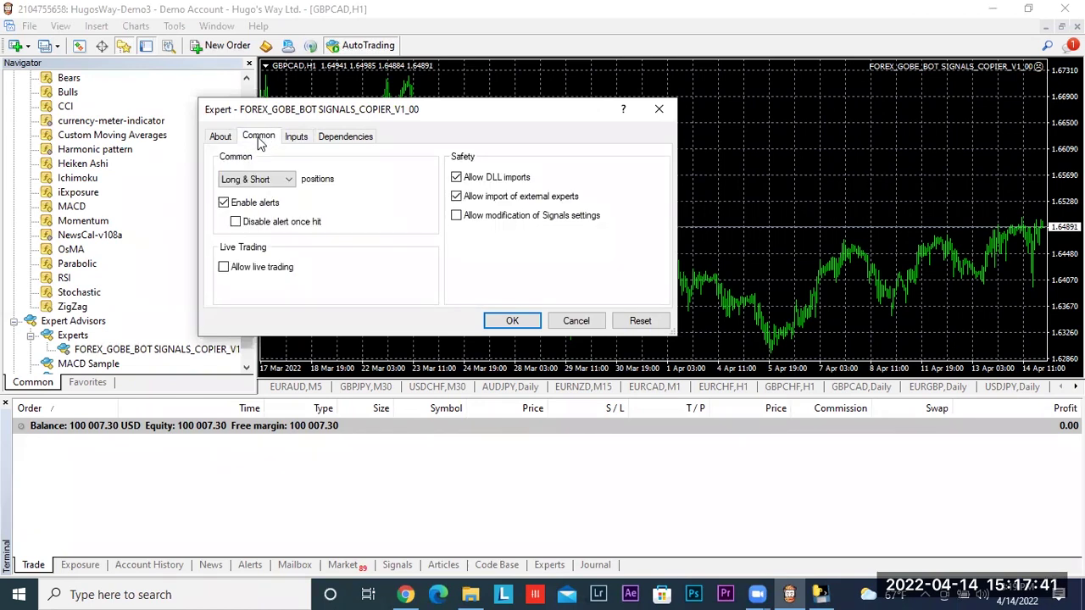
{"action": "left_click", "coordinate": [223, 268]}
{"action": "left_click", "coordinate": [519, 323]}
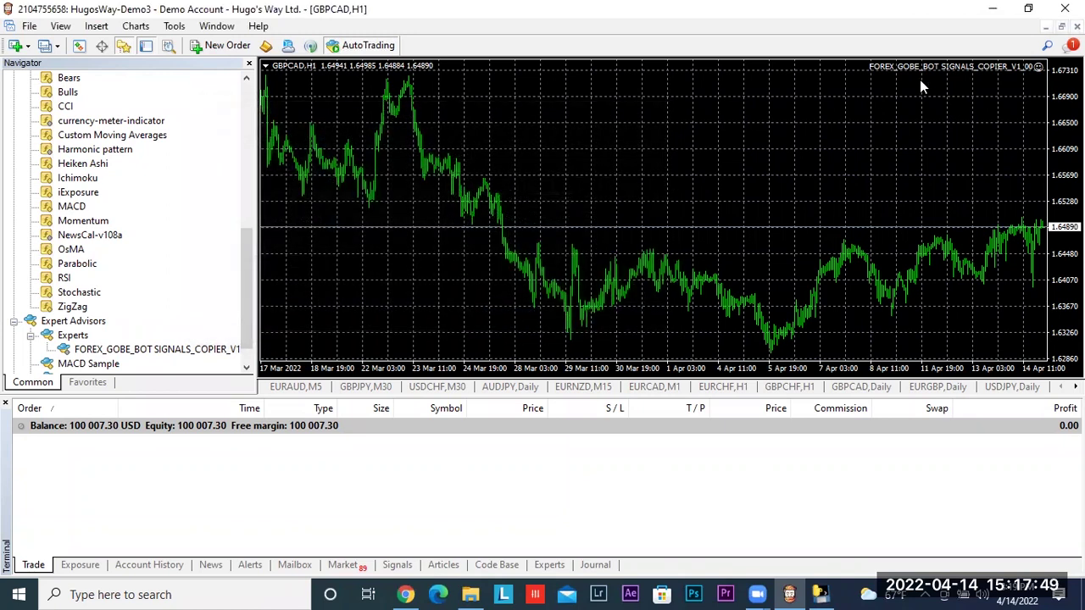